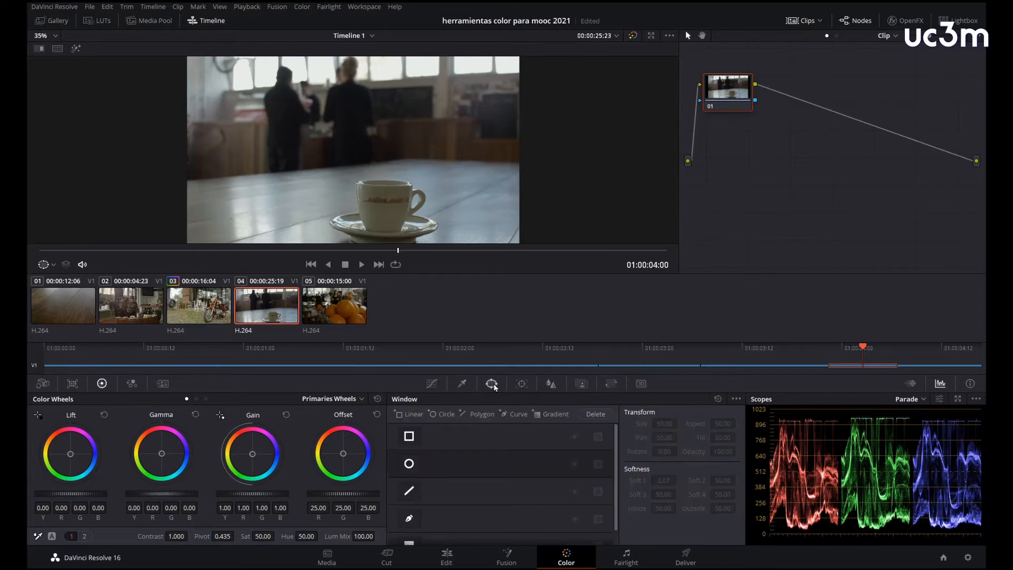
Adjust the primaries on the coffee cup clip's first node to Lift -0.01, Gamma 0.02 and Gain 1.04
left_click(431, 383)
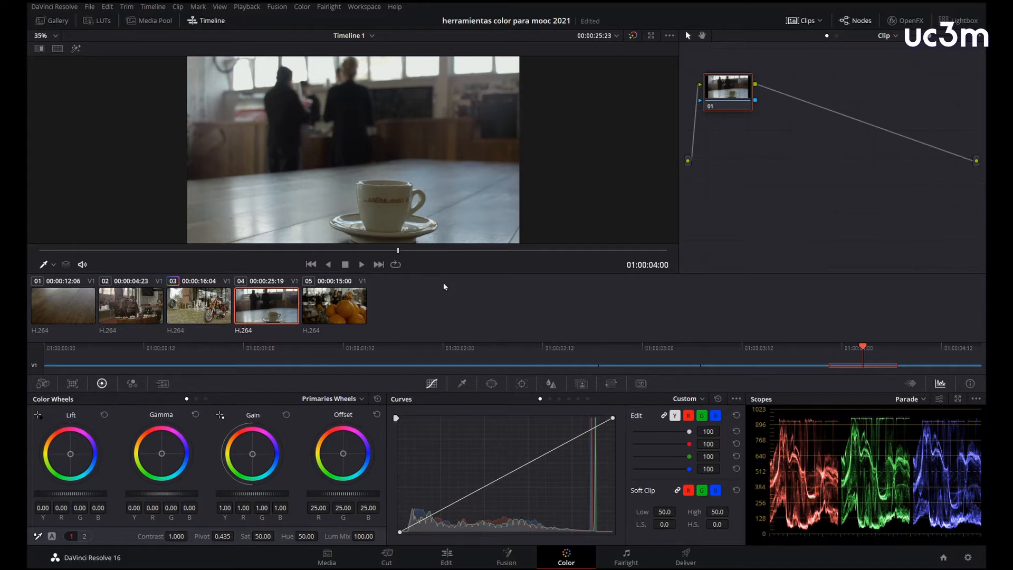
left_click_drag(339, 469, 340, 469)
left_click_drag(119, 466, 115, 467)
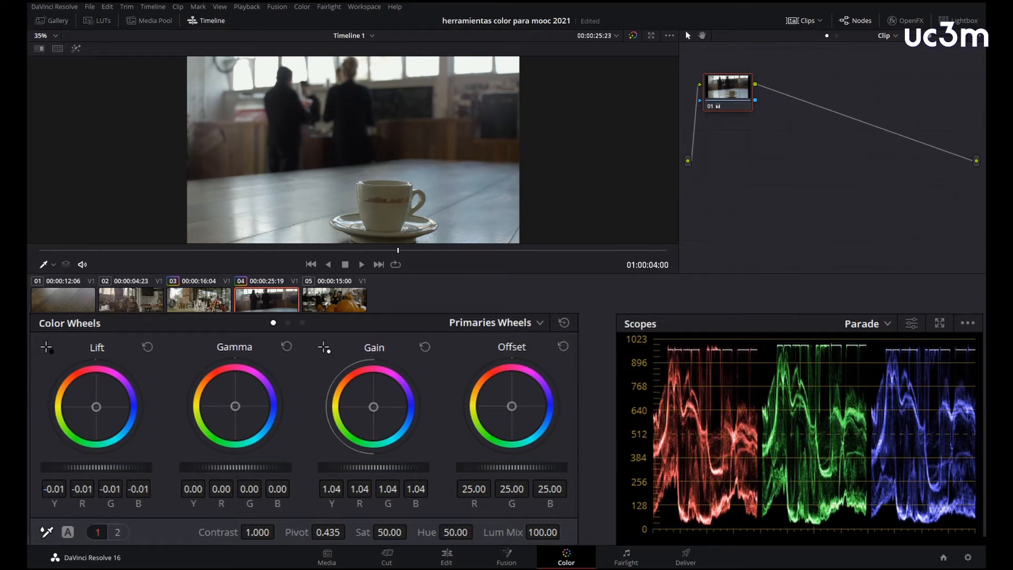
left_click_drag(234, 466, 240, 467)
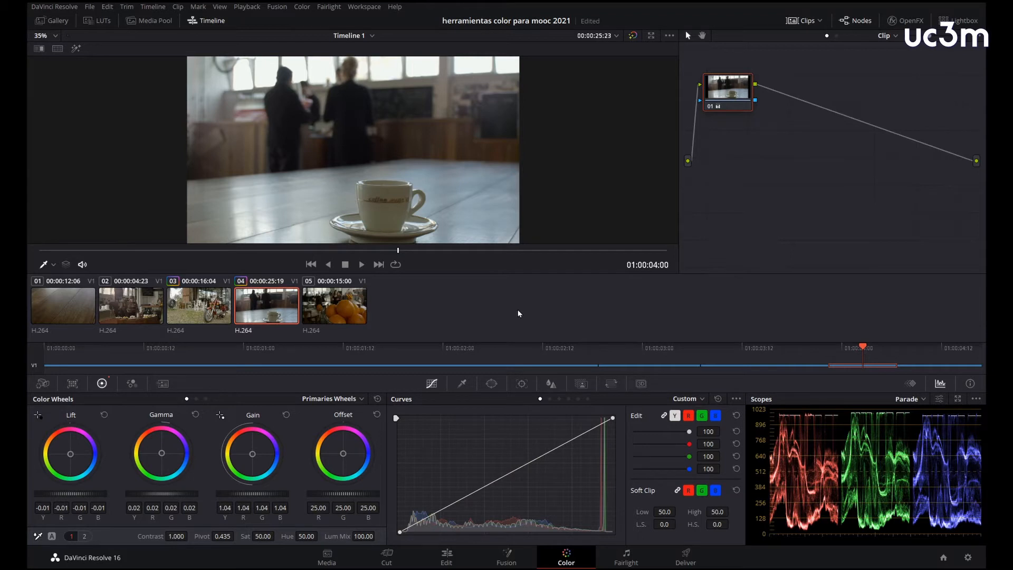
Add a serial node after node 01 of the coffee cup clip
left_click(302, 6)
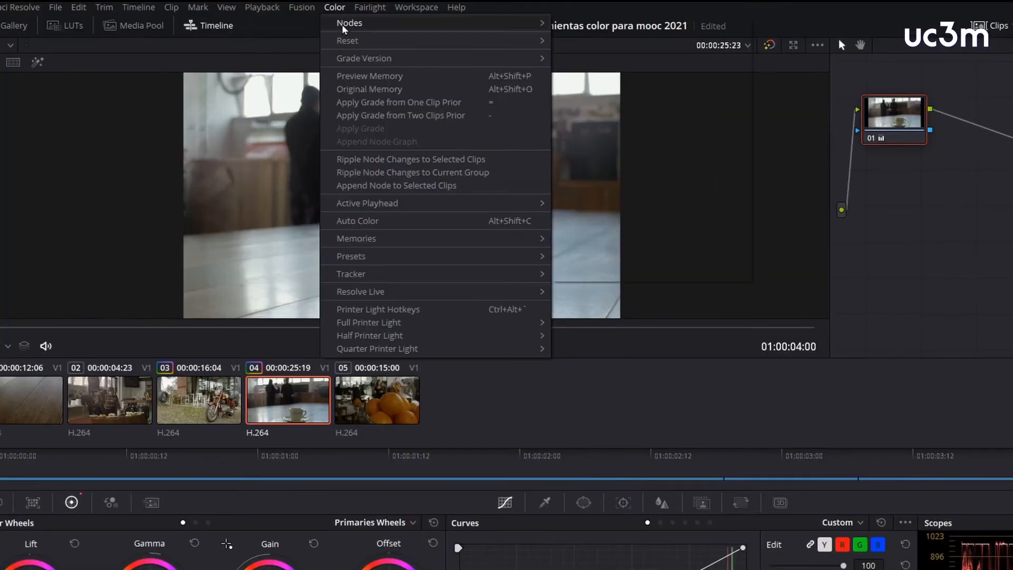
mouse_move(342, 32)
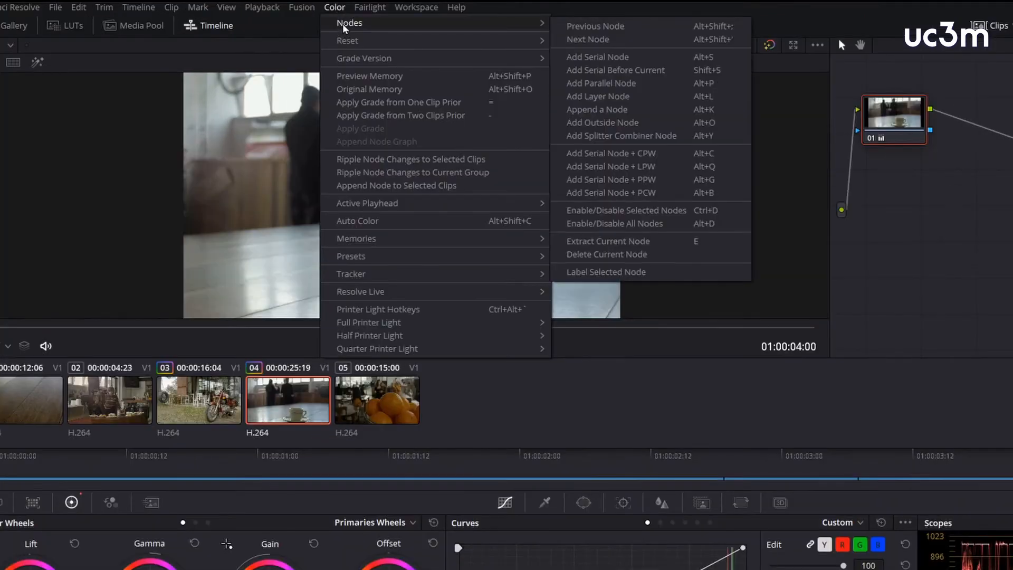
left_click(622, 56)
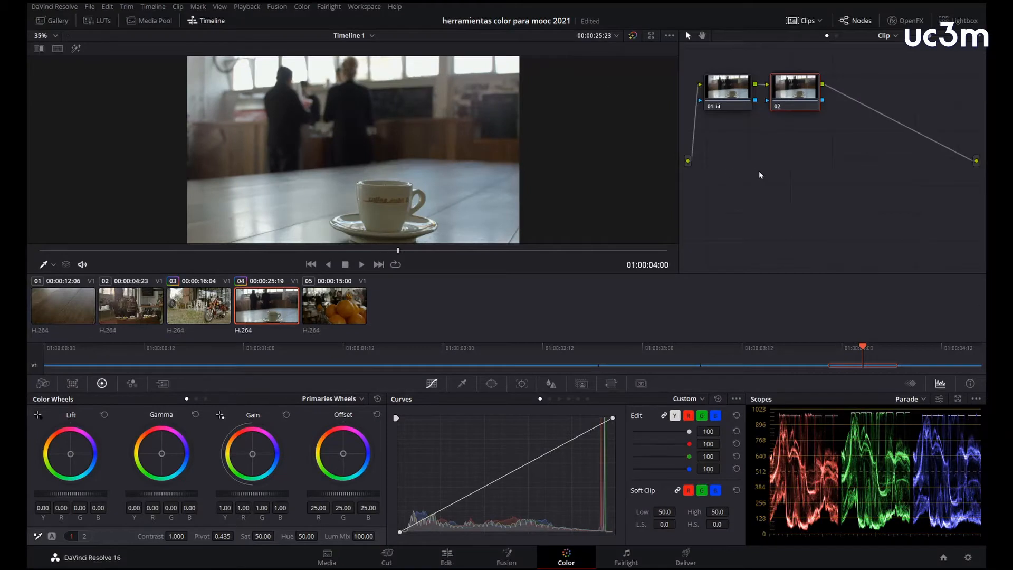
Reframe the coffee cup shot with Input Sizing, using Zoom 1.146, Pan -155.5 and Tilt 77
left_click(609, 386)
left_click_drag(328, 376, 368, 453)
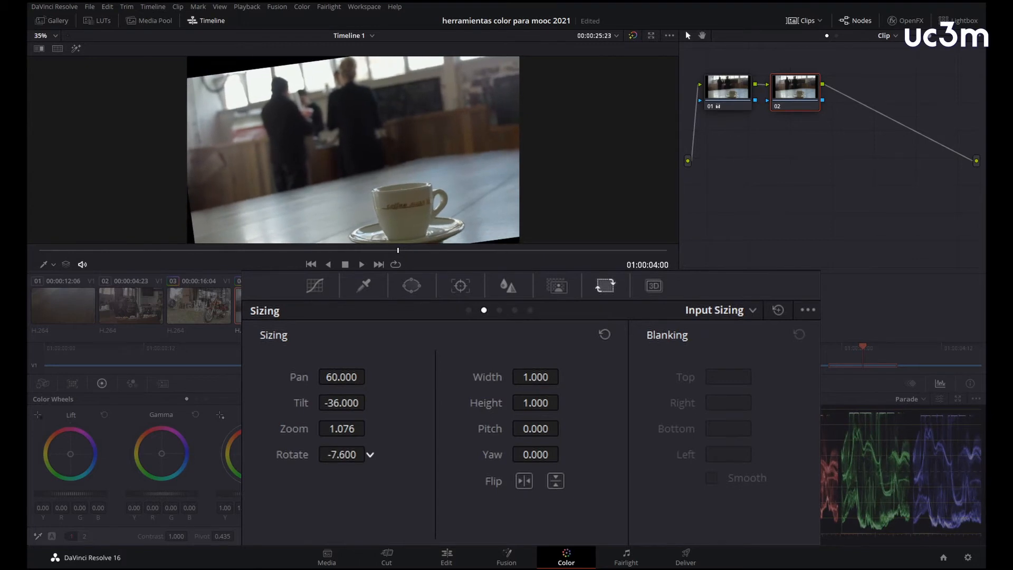
left_click(605, 335)
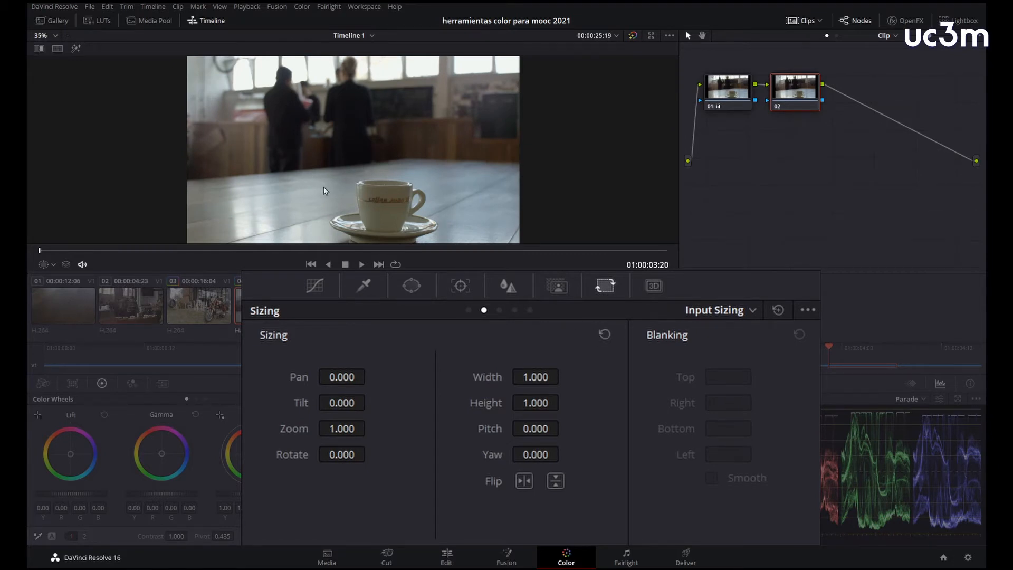
left_click_drag(335, 428, 340, 377)
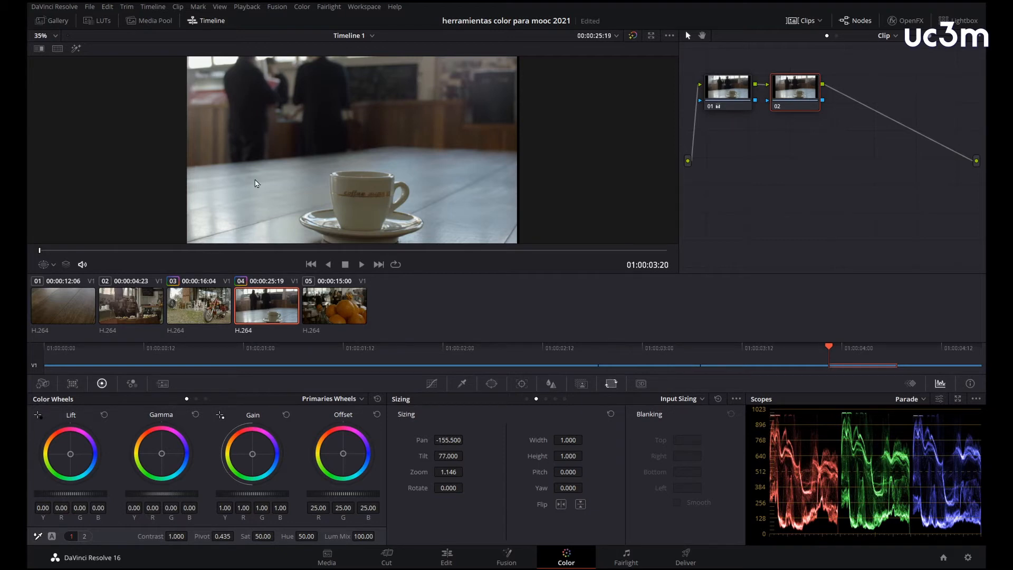
Add a third serial node after node 02
left_click(301, 7)
mouse_move(313, 18)
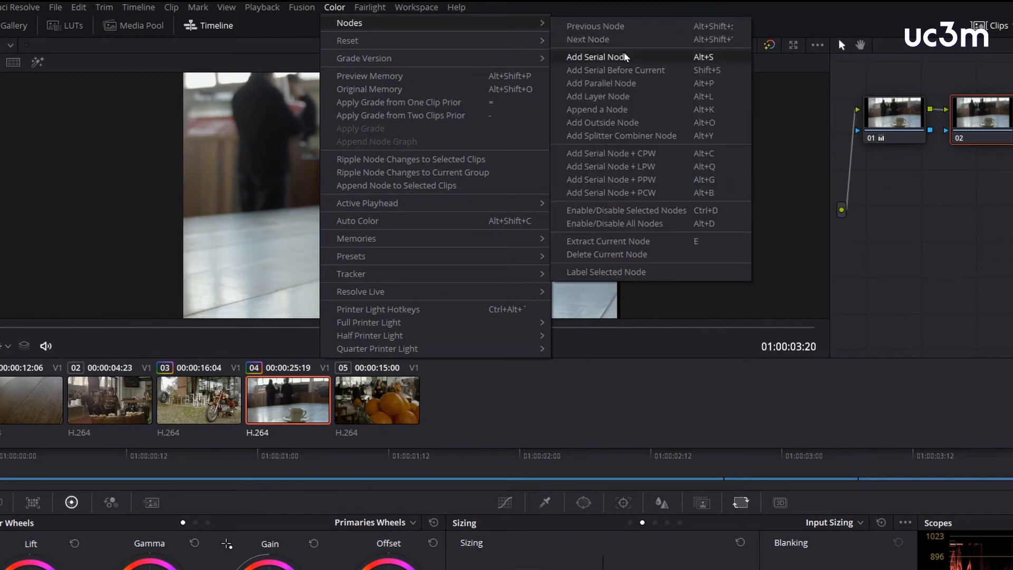
left_click(625, 57)
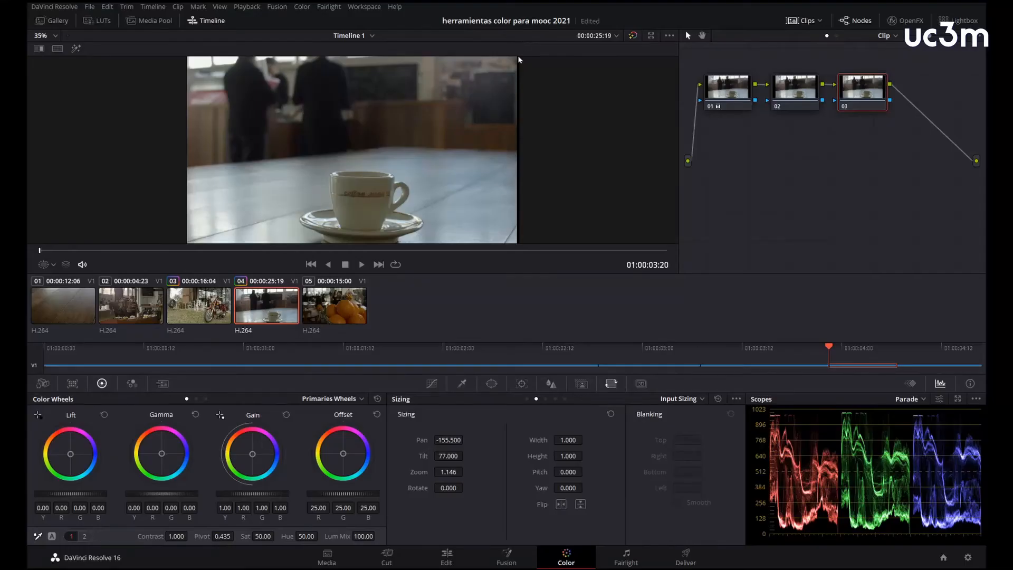
Enable a circle power window on node 03, leaving the linear window disabled
left_click(492, 385)
left_click(277, 373)
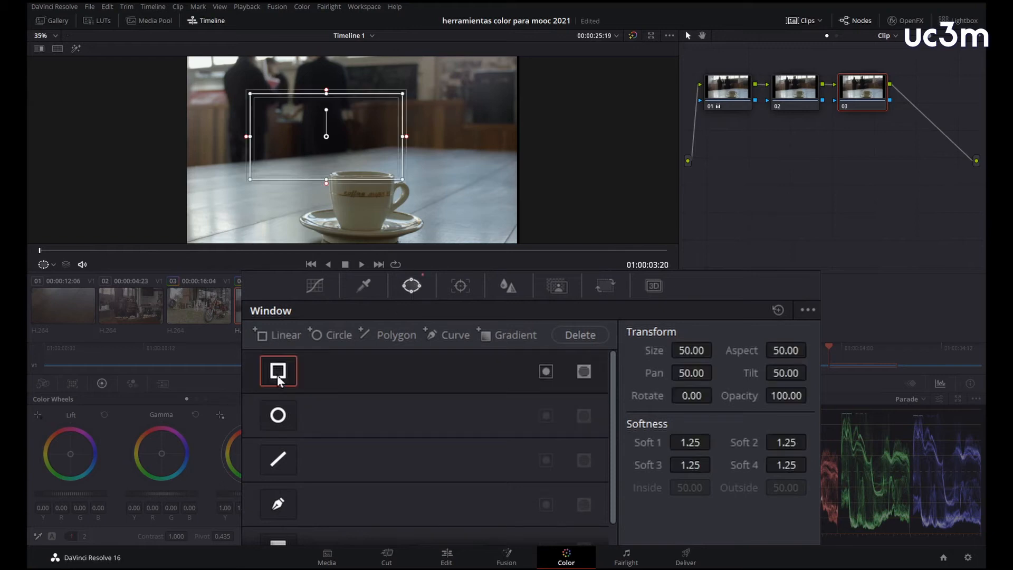
left_click(278, 416)
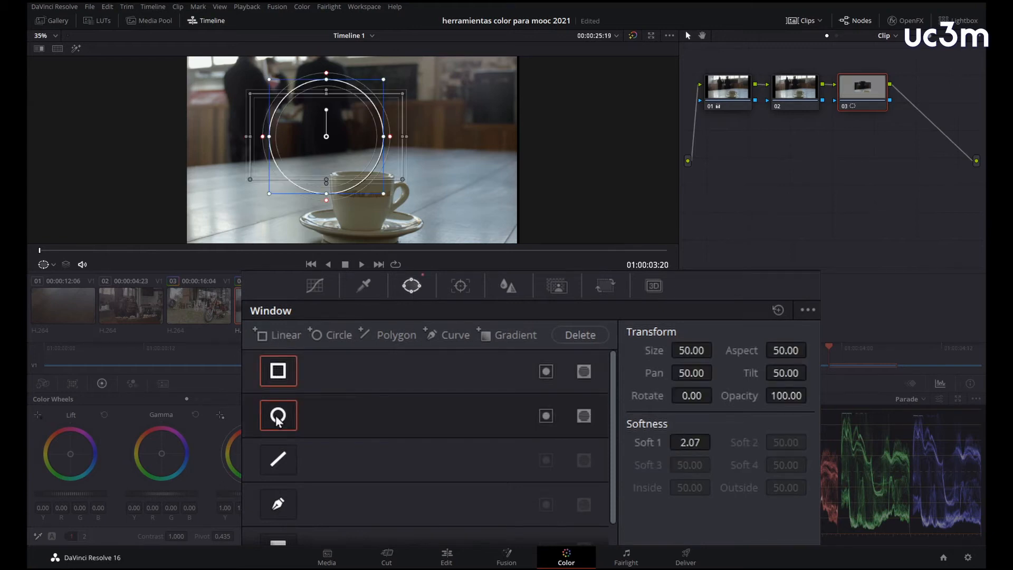
left_click(289, 369)
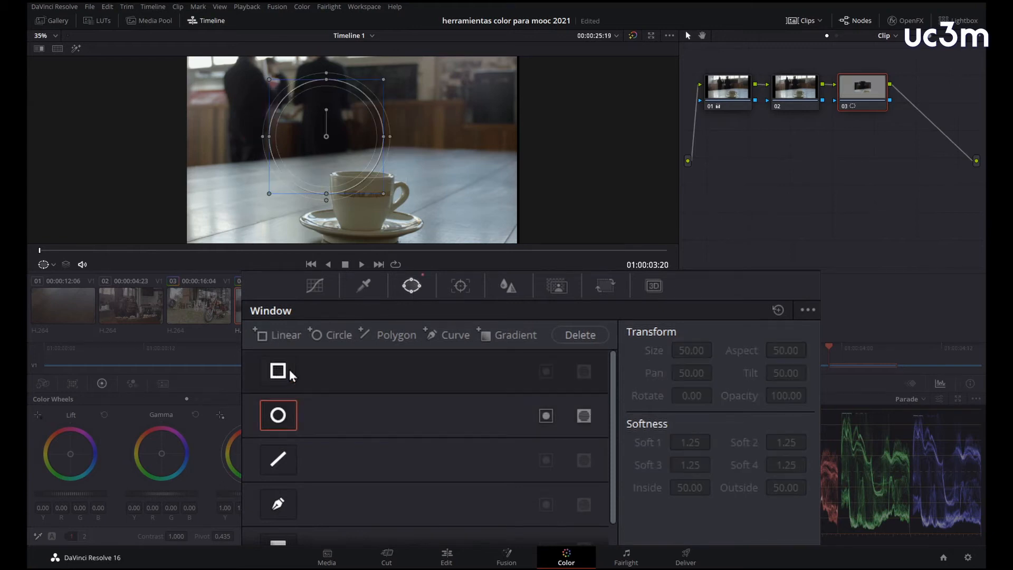
left_click(281, 416)
left_click(281, 417)
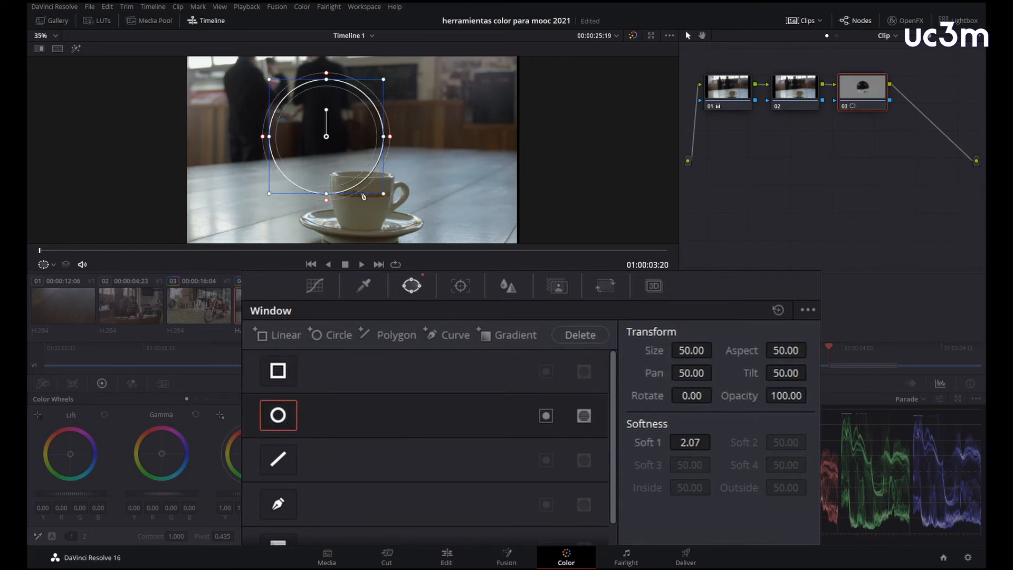
Center the circle window on the cup at Pan 52.07, Tilt 46.34, soften its edge to 15.08 and enlarge it widely around the cup
left_click_drag(334, 136, 360, 195)
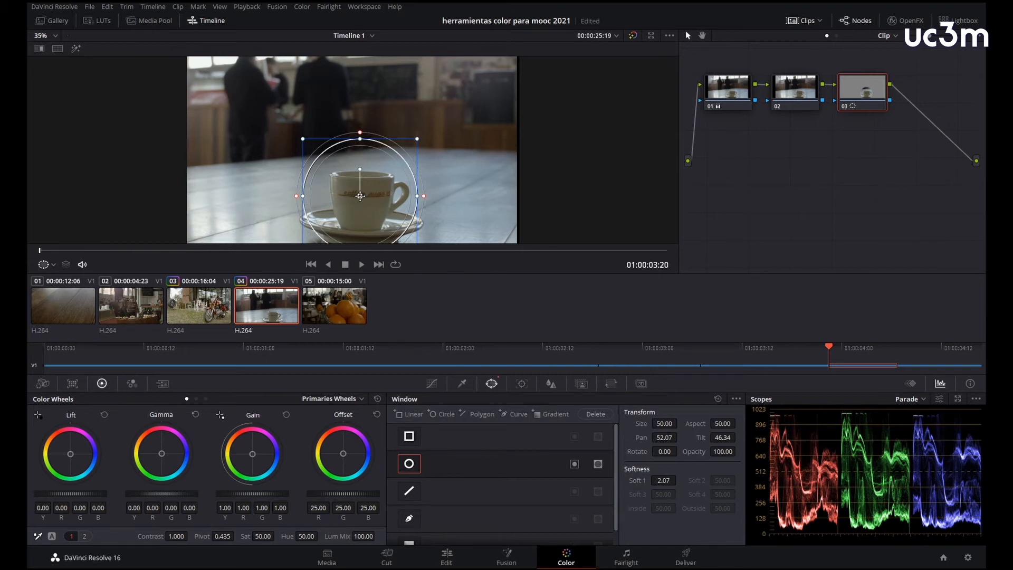
left_click_drag(538, 237, 605, 262)
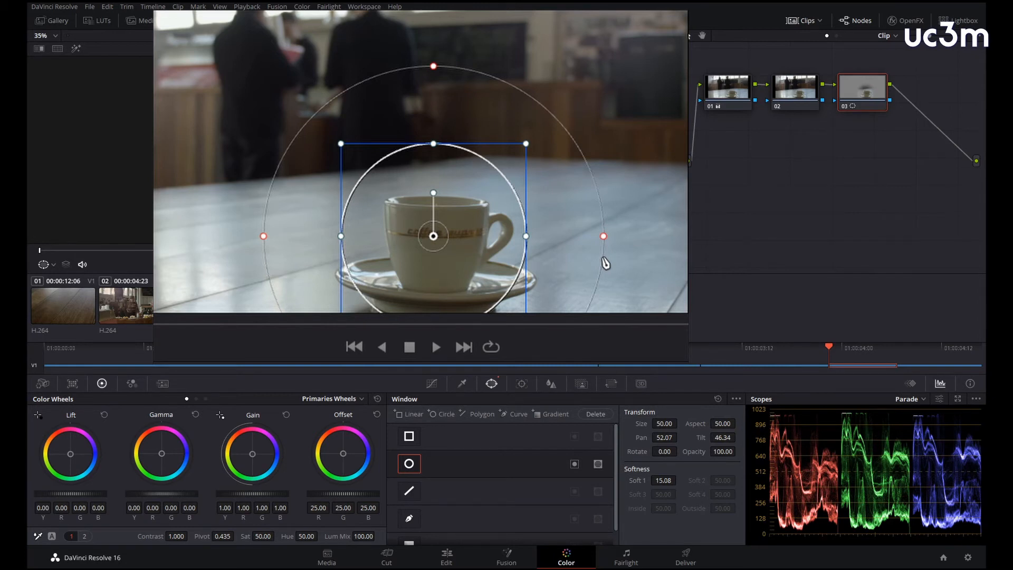
left_click_drag(527, 146, 687, 138)
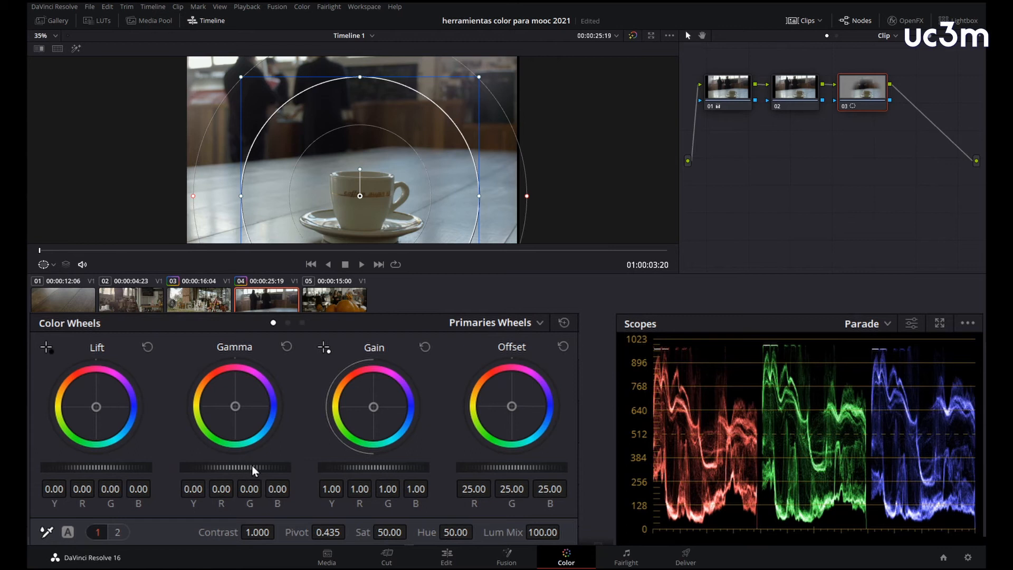
Invert the circle window and lower Gamma to -0.20 to darken the area around the cup, monitoring with the Waveform scope
left_click_drag(249, 464, 215, 464)
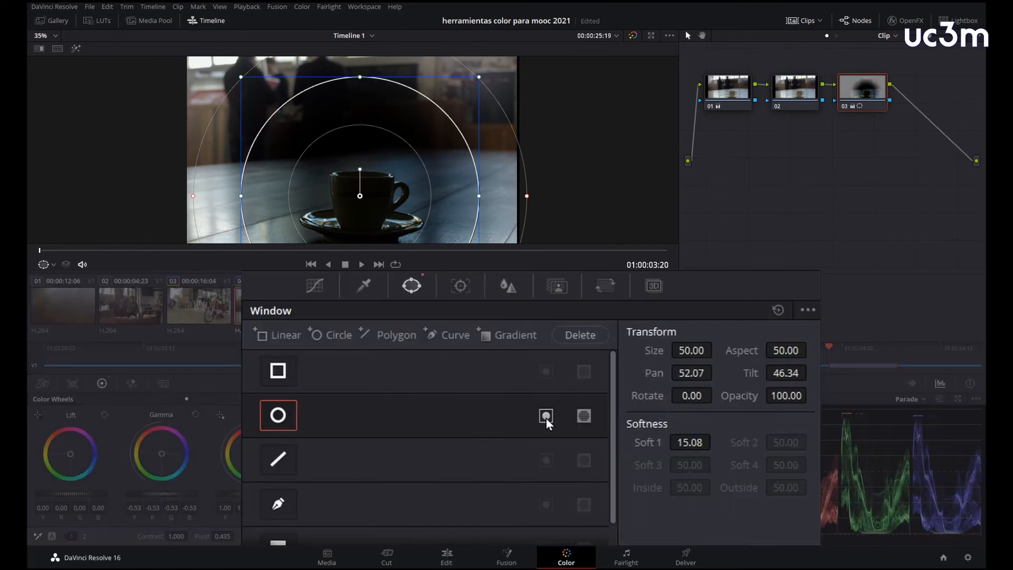
left_click(545, 415)
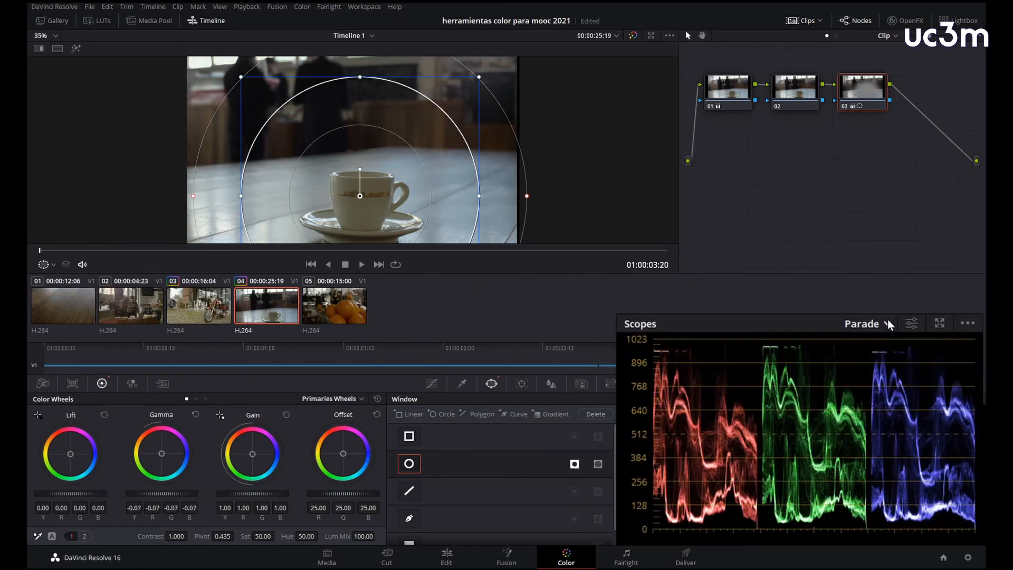
left_click(889, 324)
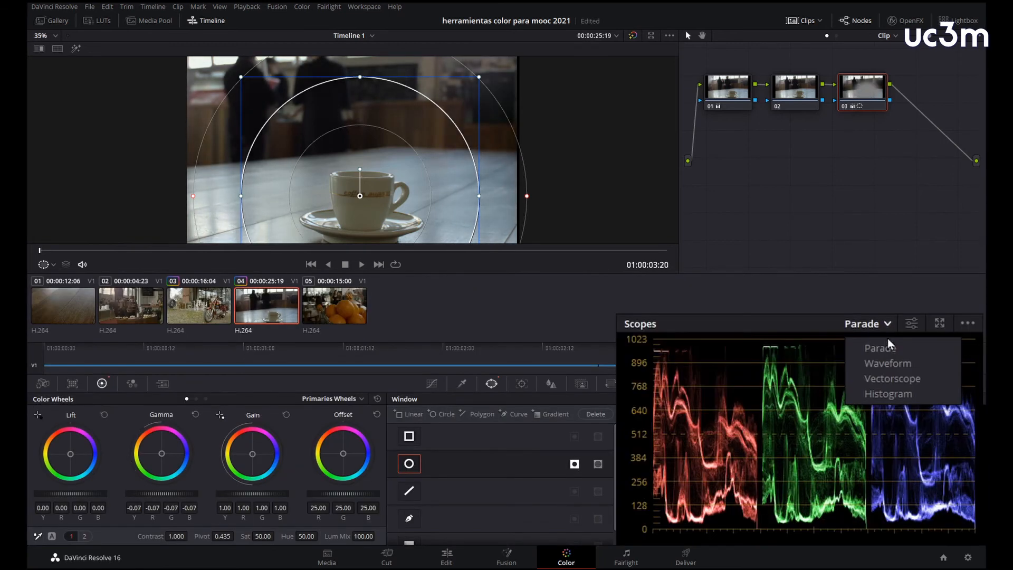
left_click(890, 363)
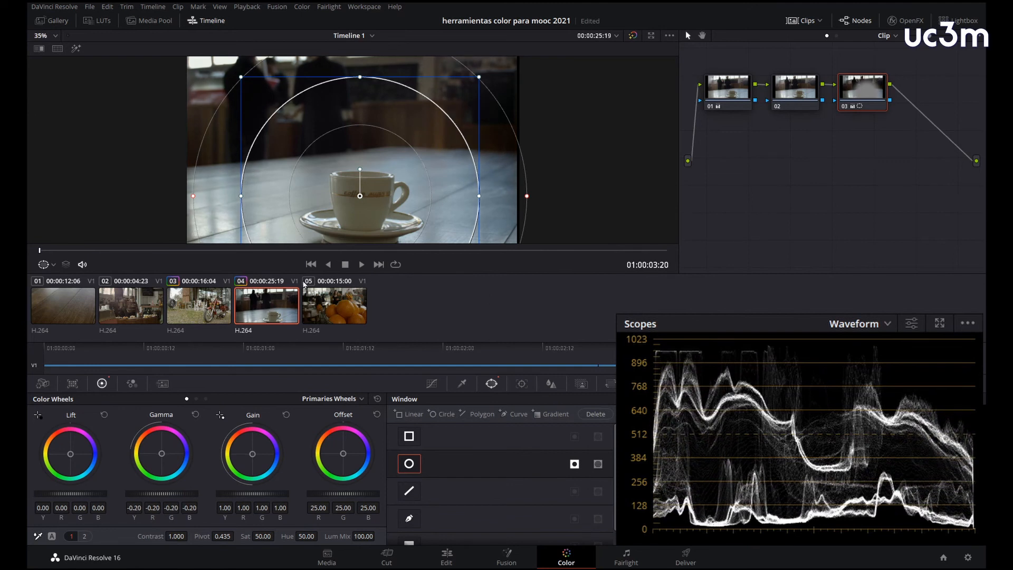
Hide the window outline in the viewer and compare the grade by toggling node 03, followed by all nodes, off and on
left_click(53, 264)
left_click(59, 281)
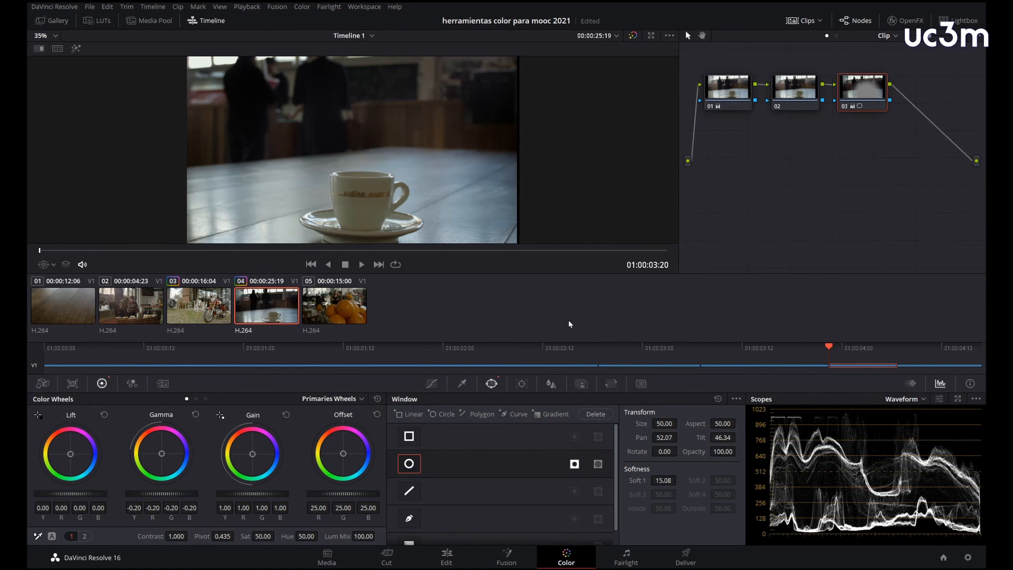
key("ctrl+d")
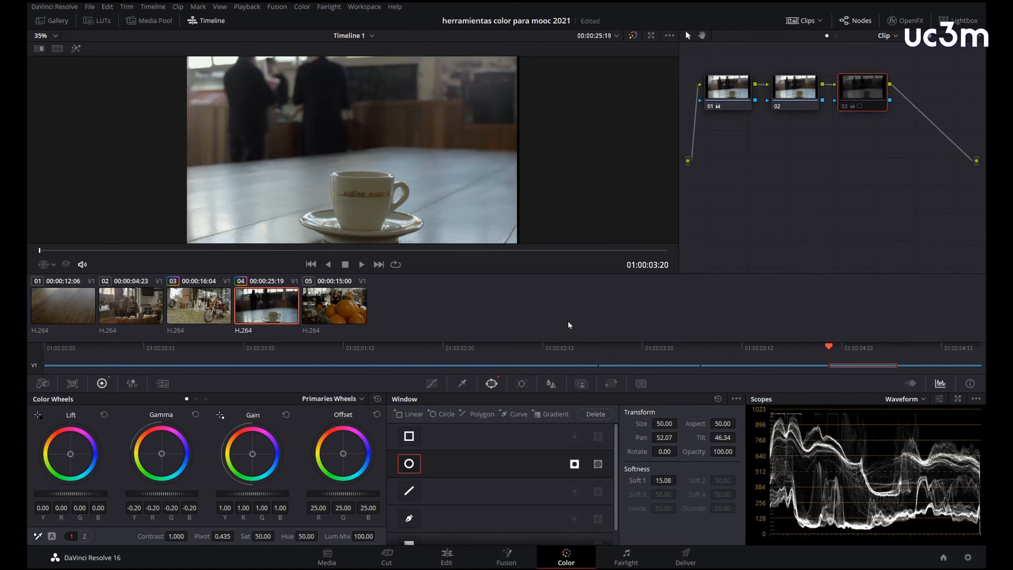
key("ctrl+d")
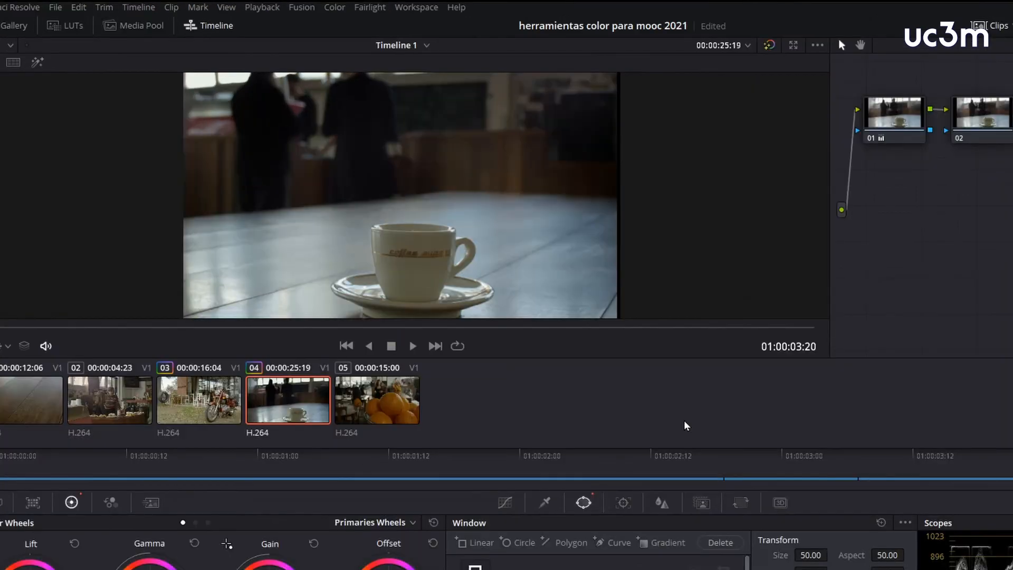
key("alt+d")
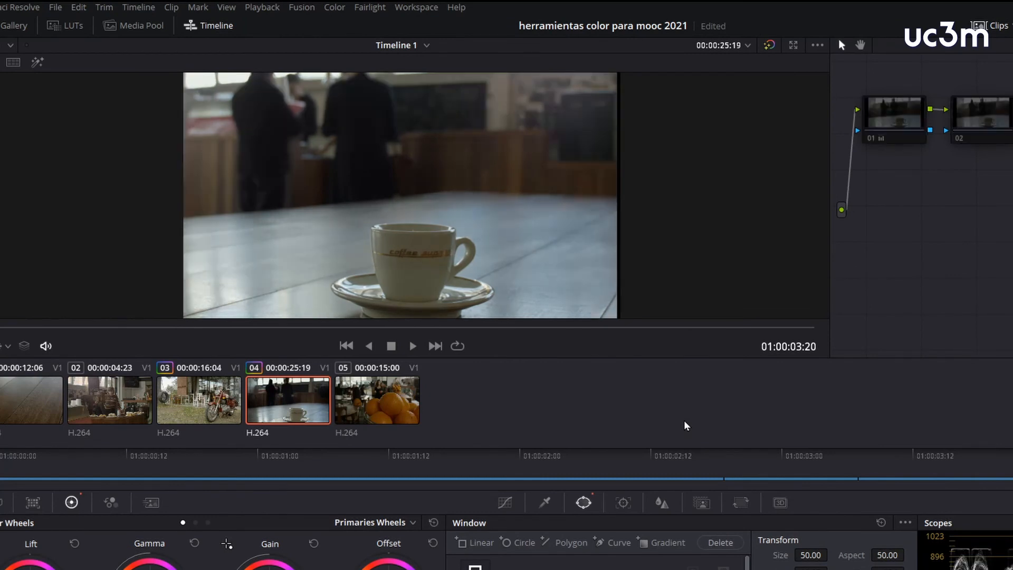
key("alt+d")
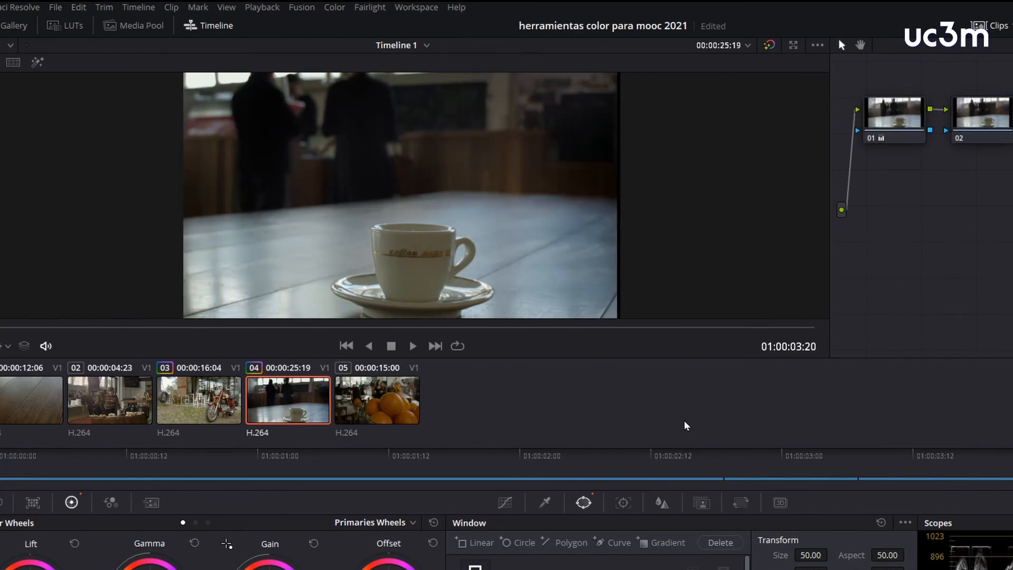
key("alt+d")
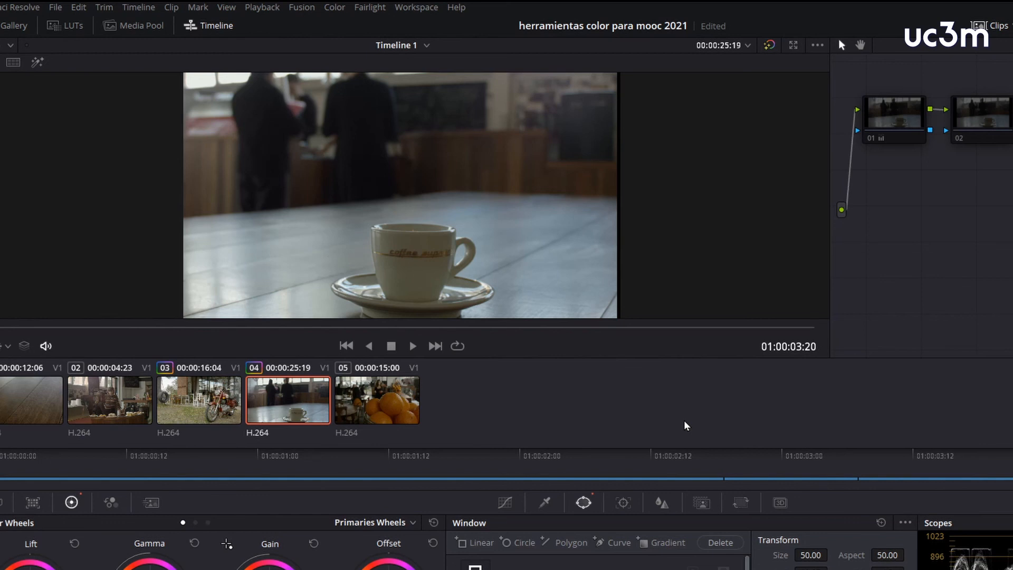
key("alt+d")
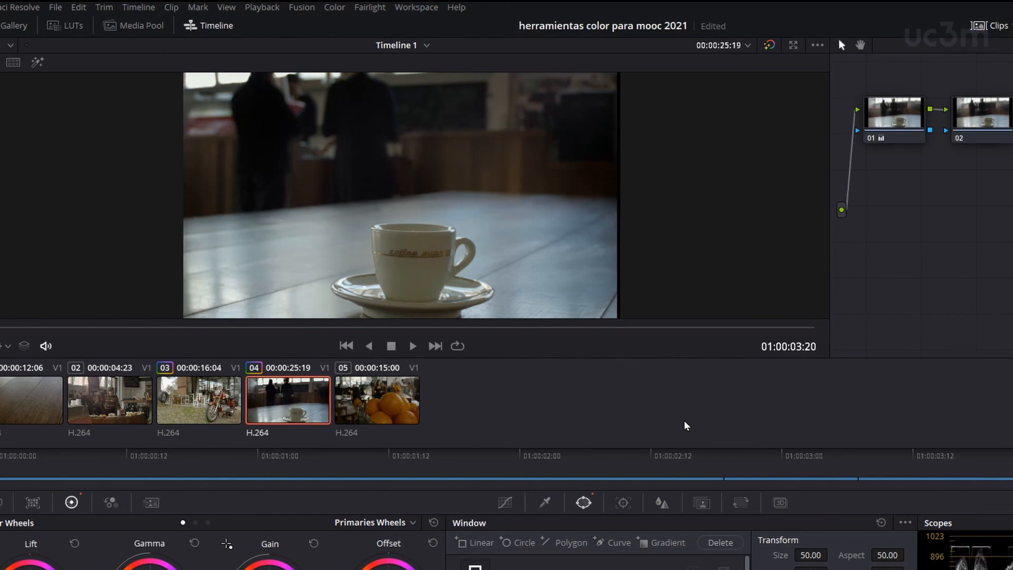